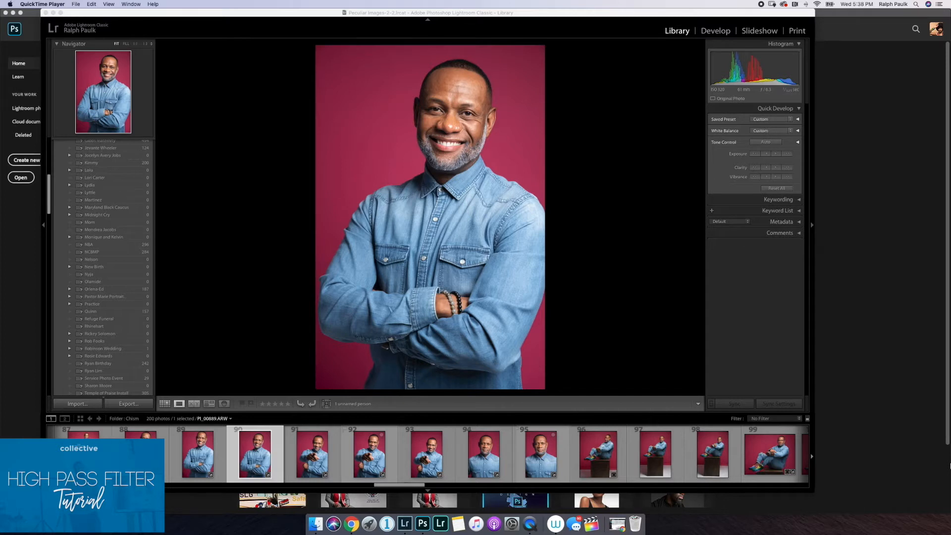
# Step: Switch to Photoshop and remove the small blemishes on the man's forehead, cheeks and face with the Spot Healing Brush
pyautogui.click(445, 26)
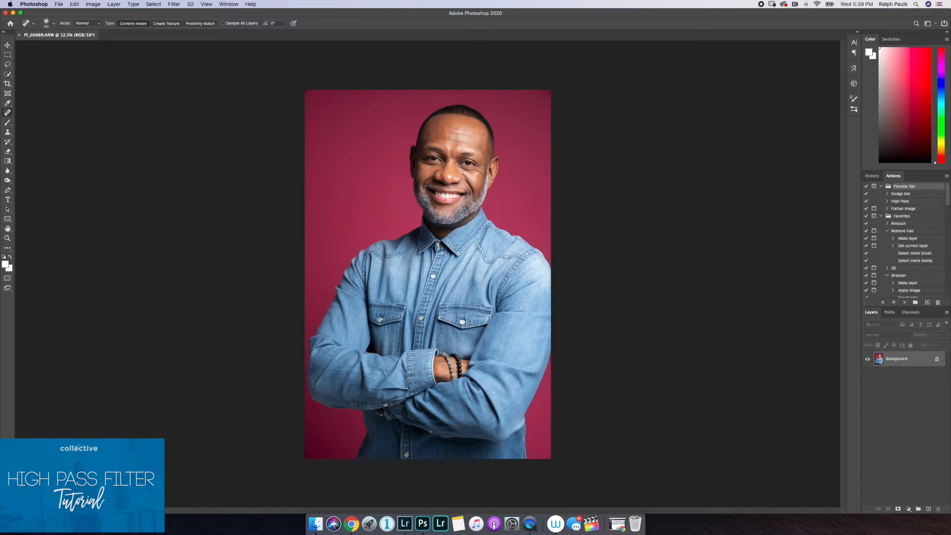
pyautogui.scroll(6, 421, 145)
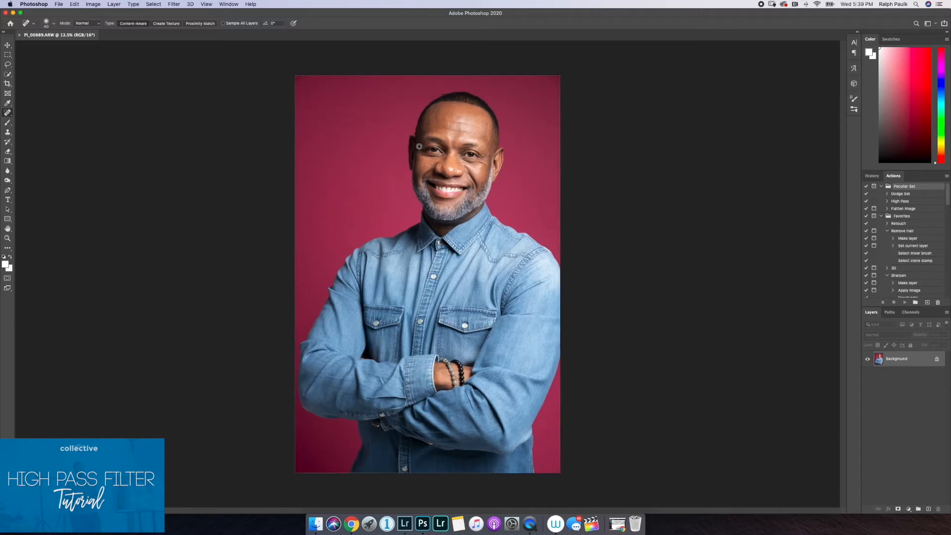
pyautogui.scroll(5, 507, 132)
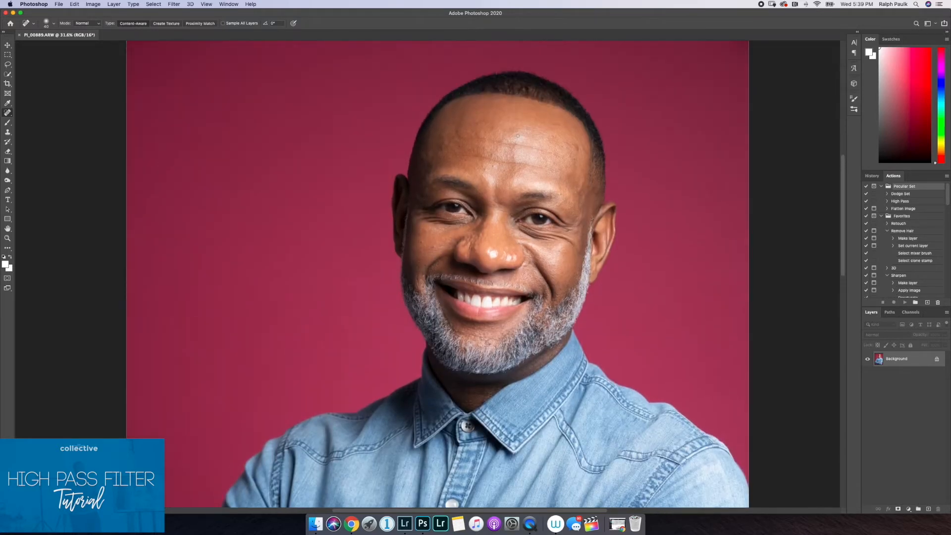
pyautogui.scroll(1, 572, 172)
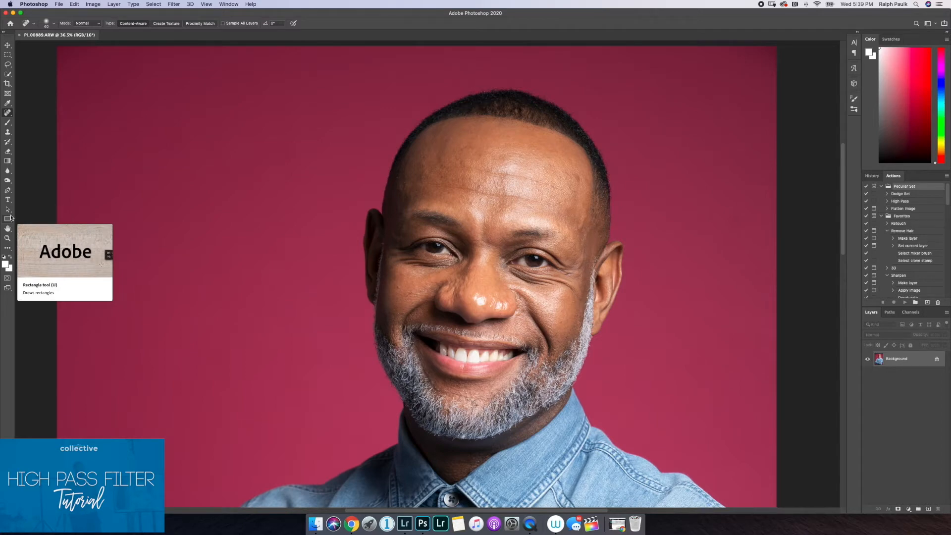
pyautogui.hscroll(3, 2, 192)
pyautogui.hscroll(1, 2, 192)
pyautogui.click(398, 202)
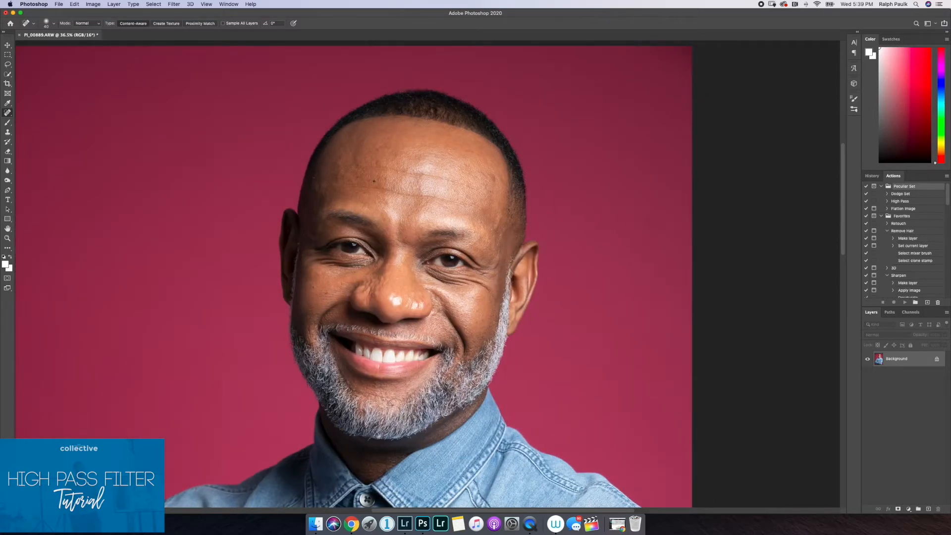
pyautogui.click(494, 179)
pyautogui.click(482, 187)
pyautogui.click(481, 210)
pyautogui.click(455, 190)
pyautogui.moveTo(477, 177); pyautogui.dragTo(492, 176)
pyautogui.click(496, 162)
pyautogui.click(378, 163)
pyautogui.moveTo(366, 134); pyautogui.dragTo(356, 140)
pyautogui.click(325, 295)
pyautogui.click(314, 287)
pyautogui.click(397, 278)
pyautogui.click(465, 167)
pyautogui.click(451, 133)
pyautogui.click(486, 186)
pyautogui.click(358, 125)
pyautogui.click(418, 125)
pyautogui.click(472, 299)
pyautogui.click(473, 335)
pyautogui.click(482, 338)
# Step: Start recording a new action named High Pass Filter Exercise in the Peculiar Set
pyautogui.click(929, 302)
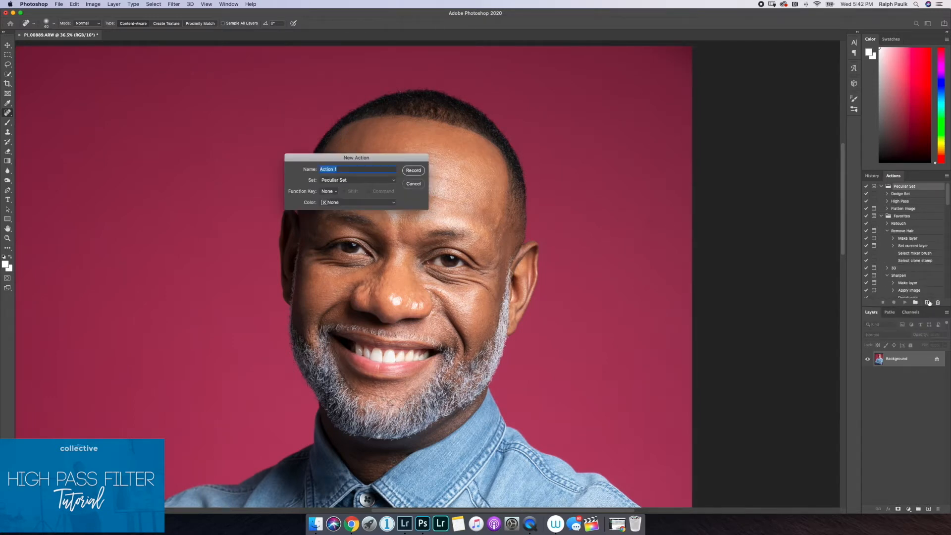
pyautogui.write('Hight')
pyautogui.press('BackSpace')
pyautogui.write('Pass Filter Exercise')
pyautogui.click(417, 173)
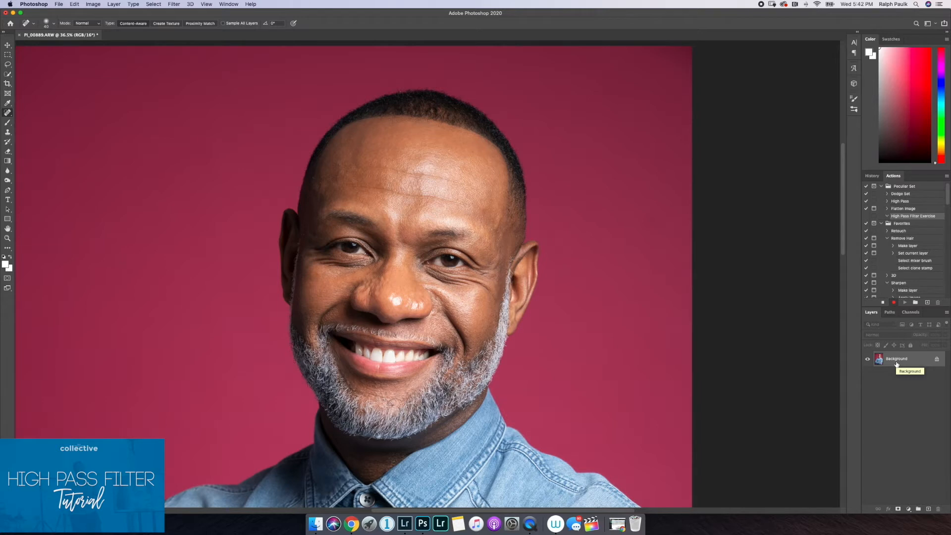
# Step: Create a colour-inverted copy of the Background layer and set its blend mode to Vivid Light
pyautogui.press('super+j')
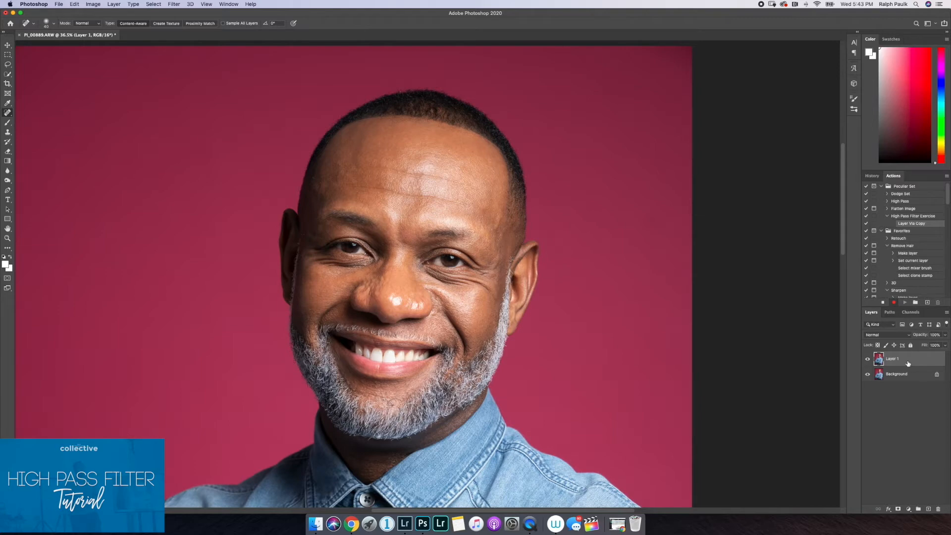
pyautogui.press('super+i')
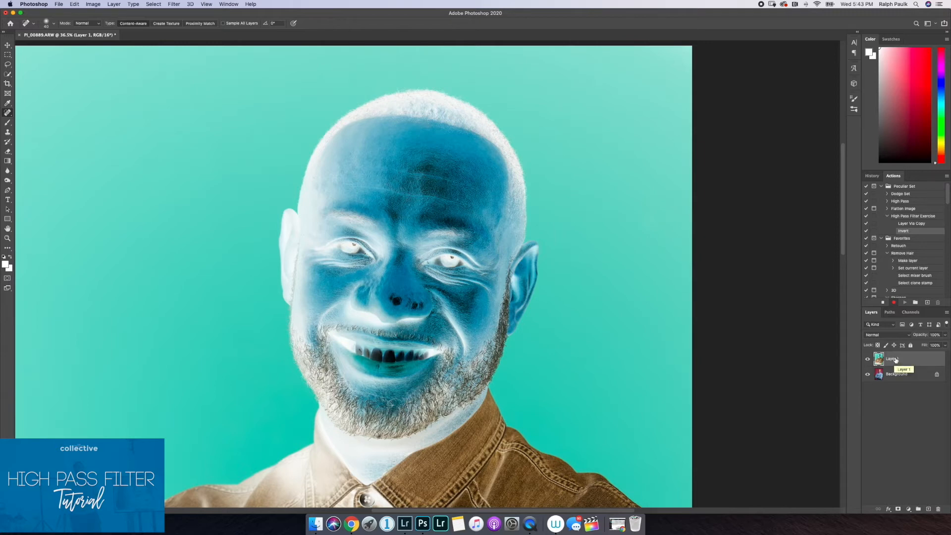
pyautogui.click(905, 336)
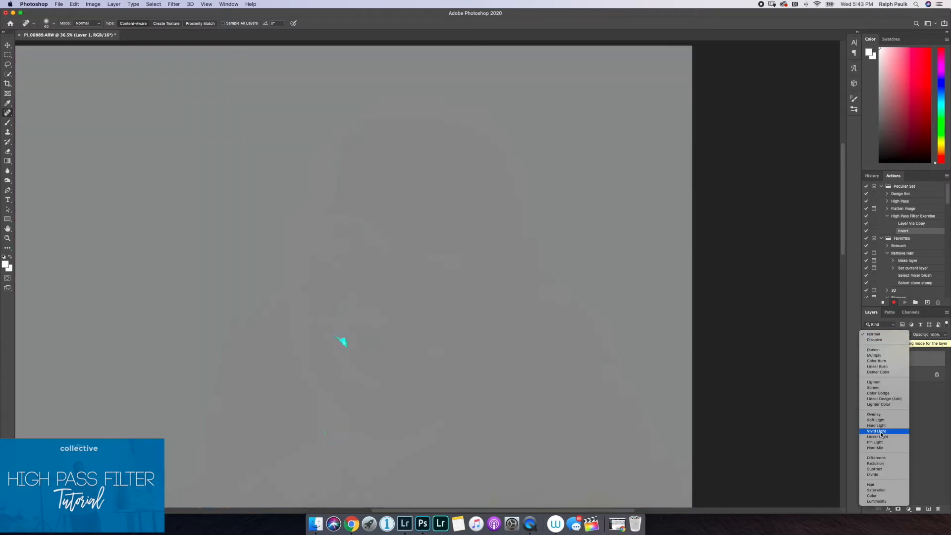
pyautogui.click(882, 432)
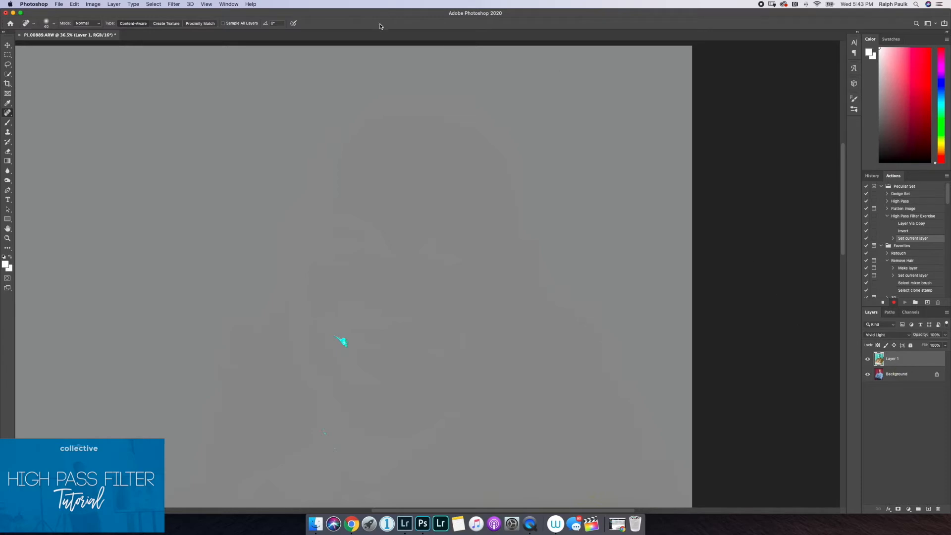
# Step: Apply a High Pass filter with a 24-pixel radius to Layer 1
pyautogui.click(174, 3)
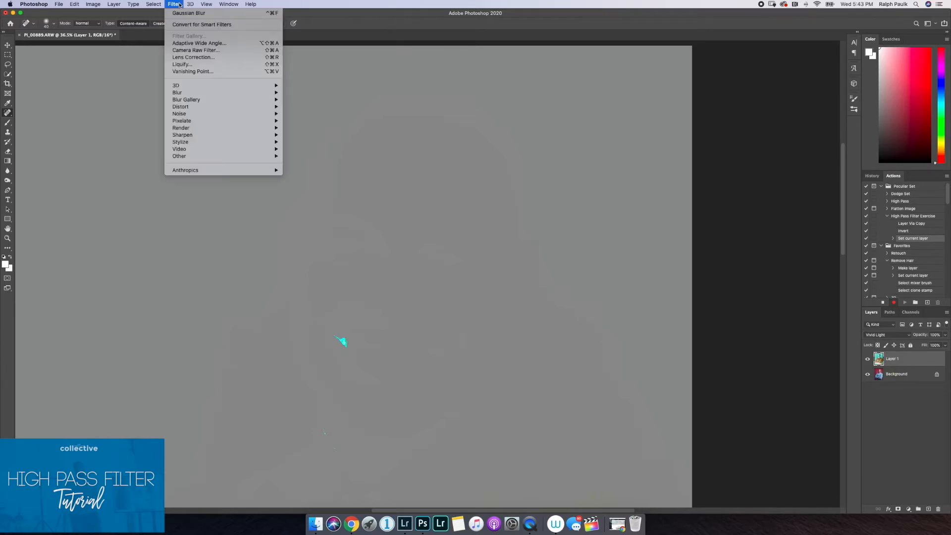
pyautogui.moveTo(221, 124)
pyautogui.moveTo(193, 158)
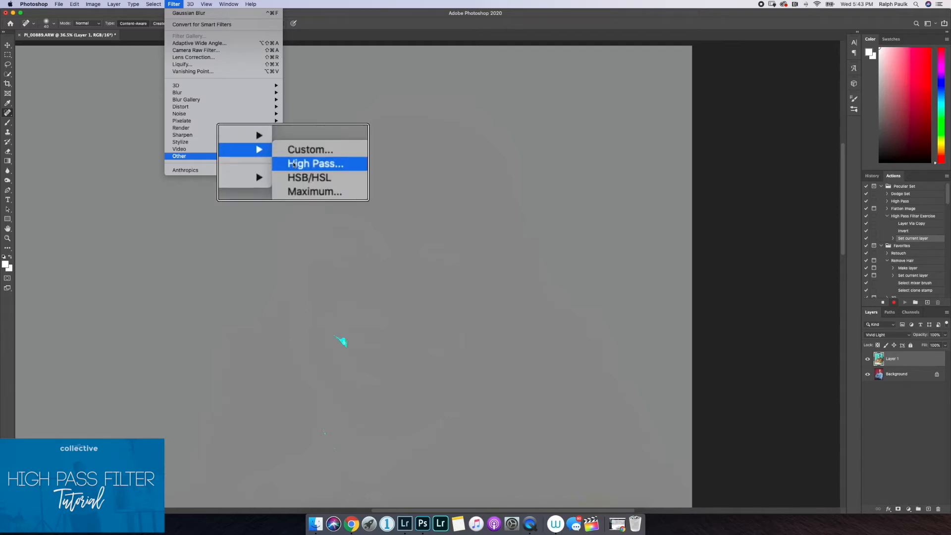
pyautogui.click(294, 163)
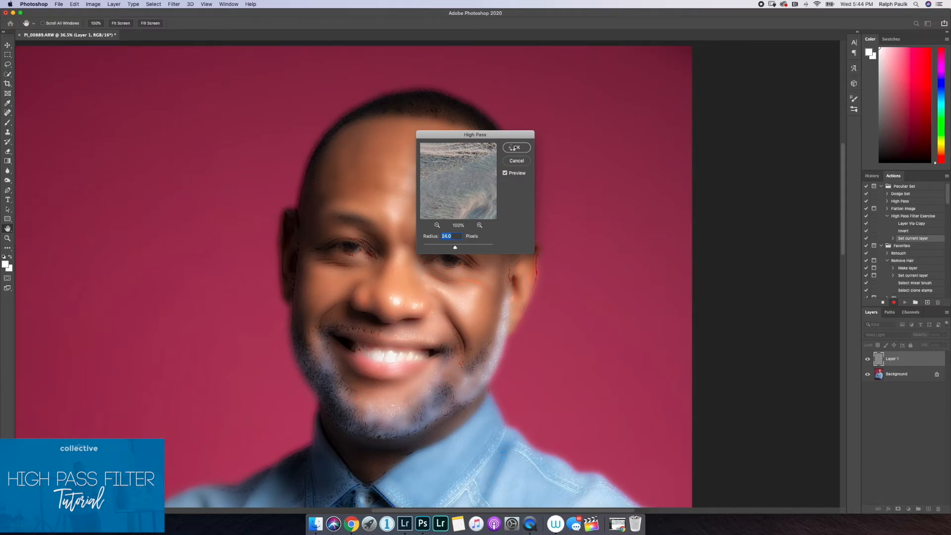
pyautogui.click(514, 149)
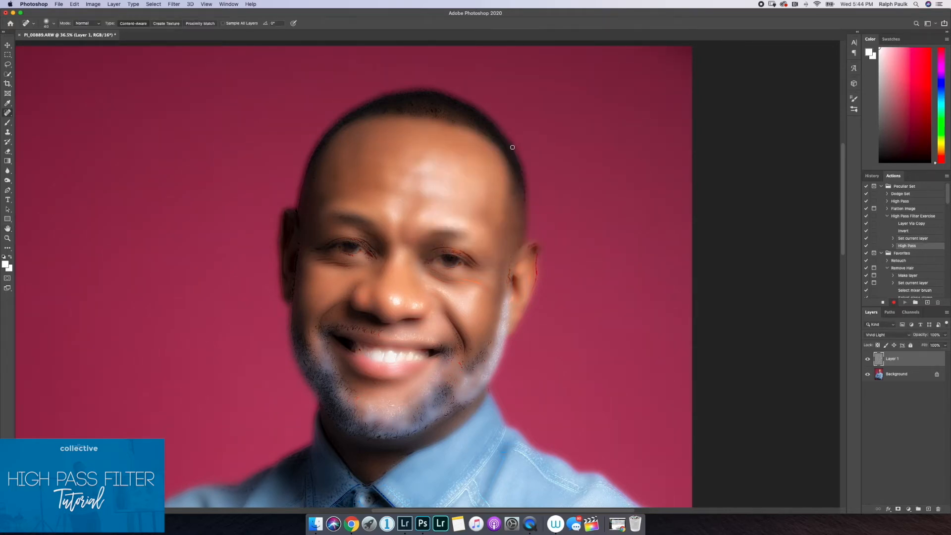
# Step: Apply a Gaussian Blur with a 4.2-pixel radius to Layer 1
pyautogui.click(174, 4)
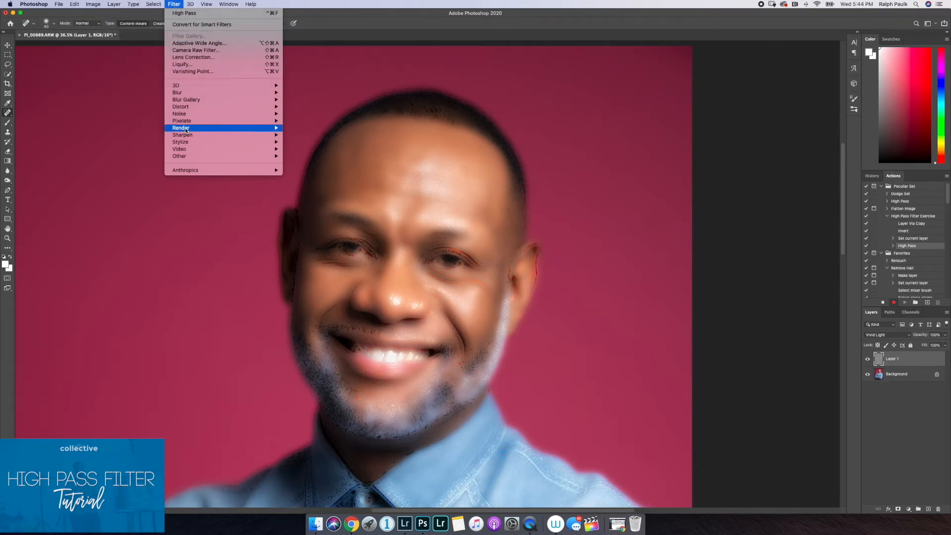
pyautogui.moveTo(179, 96)
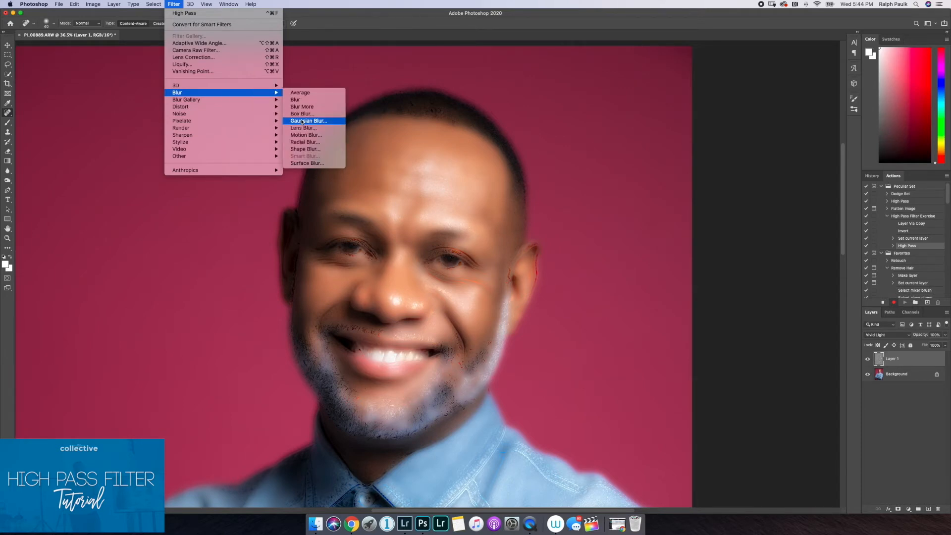
pyautogui.click(303, 121)
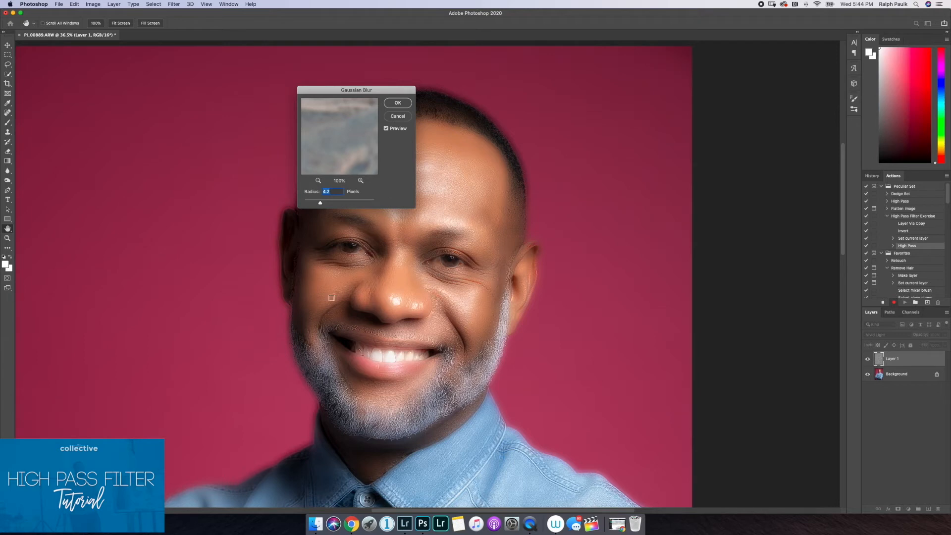
pyautogui.click(398, 103)
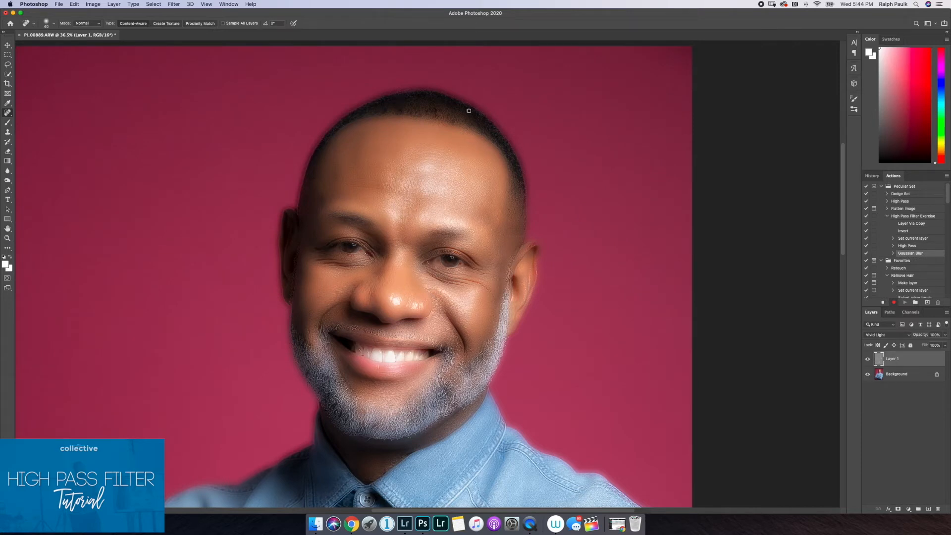
pyautogui.moveTo(378, 12)
pyautogui.mouseDown()
pyautogui.moveTo(417, 10)
pyautogui.moveTo(372, 2)
pyautogui.mouseUp()
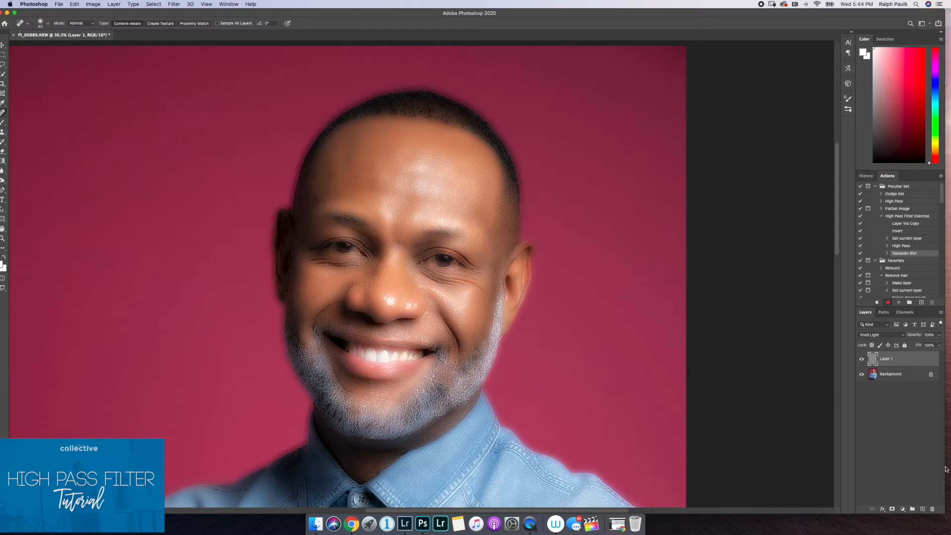
pyautogui.click(893, 510)
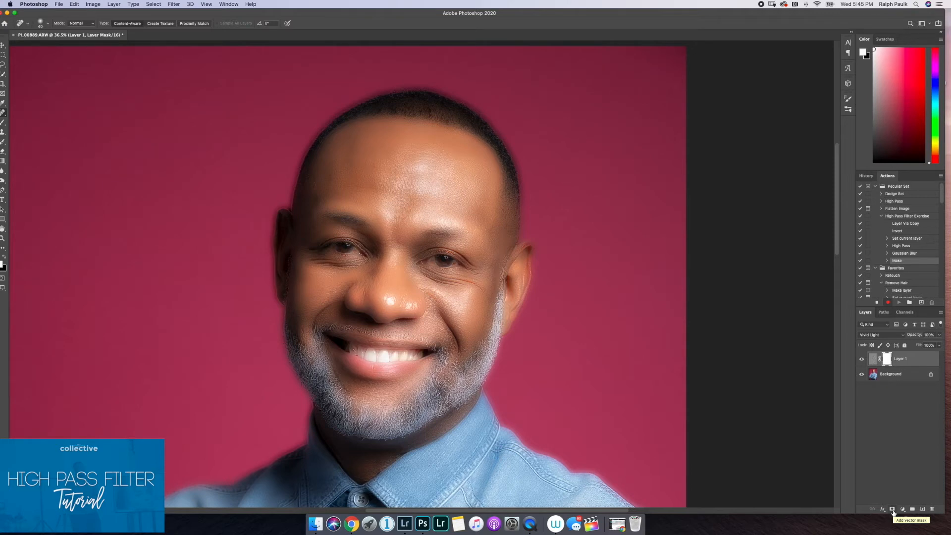
pyautogui.rightClick(889, 363)
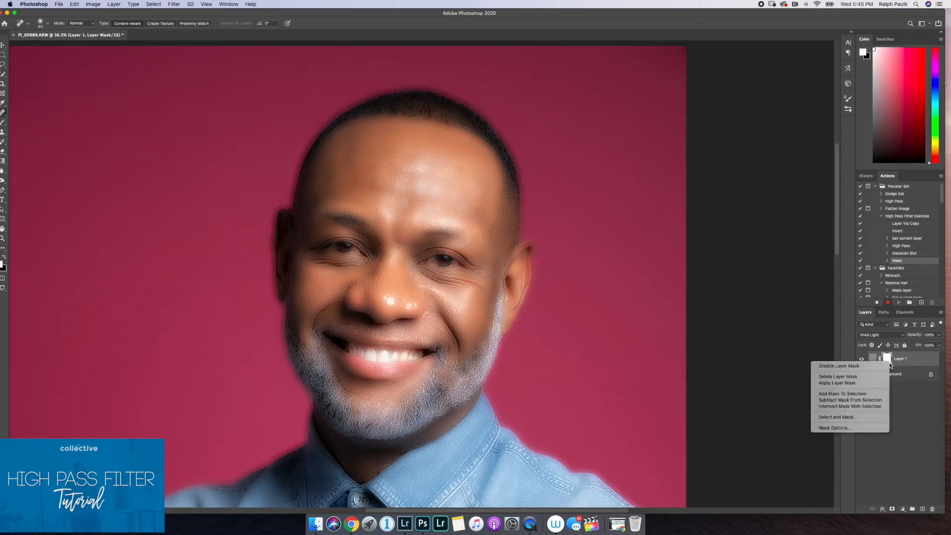
pyautogui.click(880, 378)
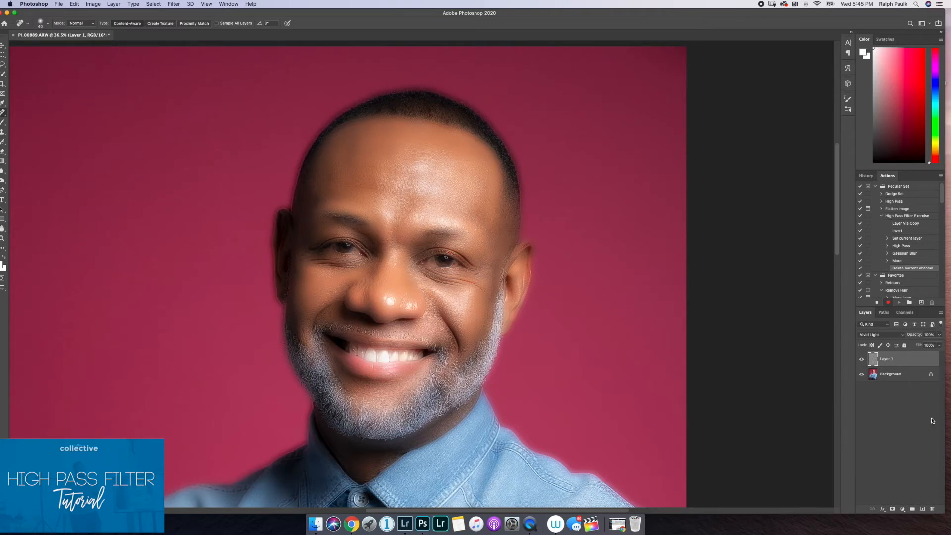
# Step: Add a black layer mask to Layer 1 so the smoothing effect is hidden
pyautogui.keyDown('alt'); pyautogui.click(893, 510); pyautogui.keyUp('alt')
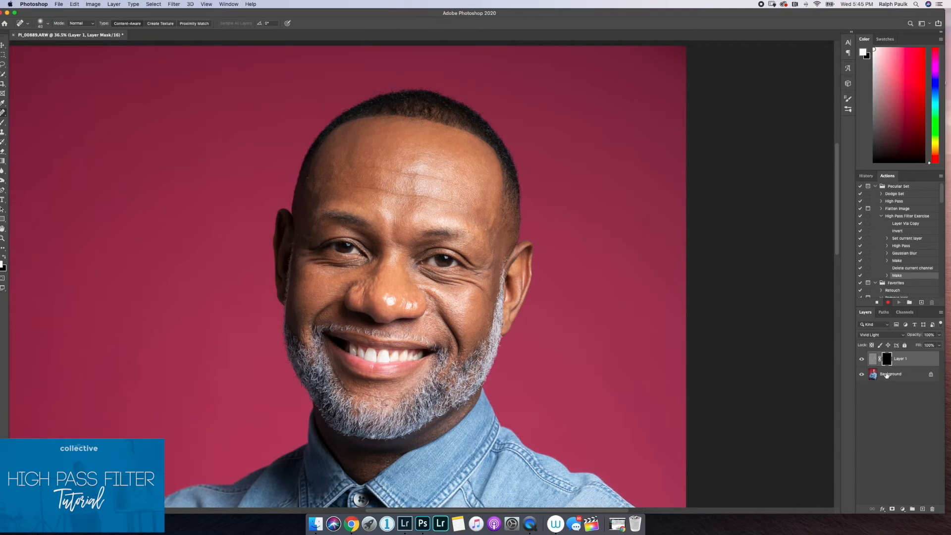
pyautogui.scroll(-2, 548, 282)
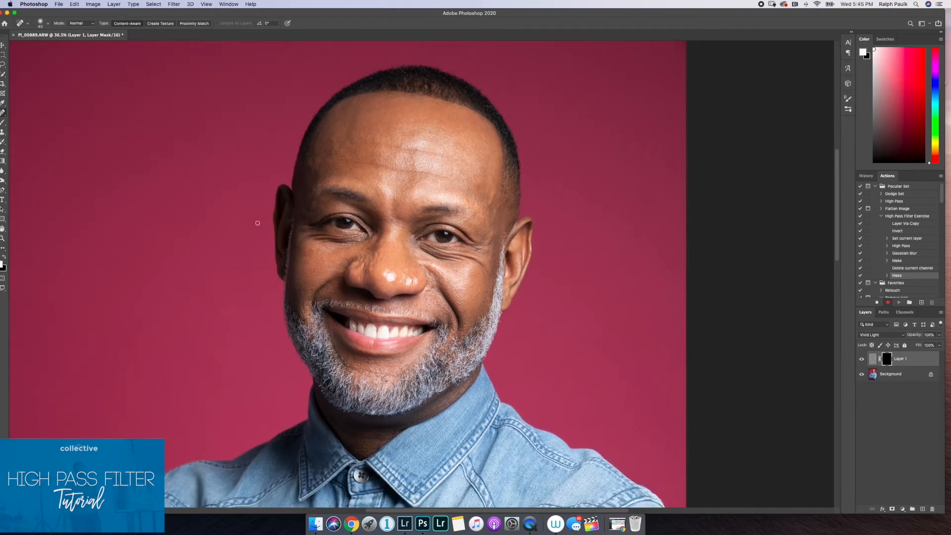
pyautogui.moveTo(241, 13); pyautogui.dragTo(264, 13)
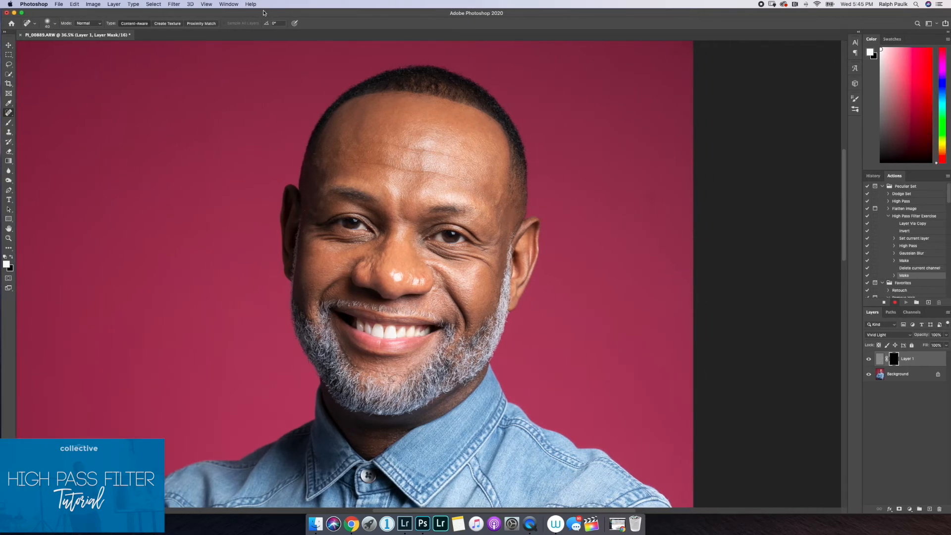
# Step: Paint white on Layer 1's mask over the forehead and cheeks with a soft brush at 0% hardness, resizing it as needed
pyautogui.click(6, 125)
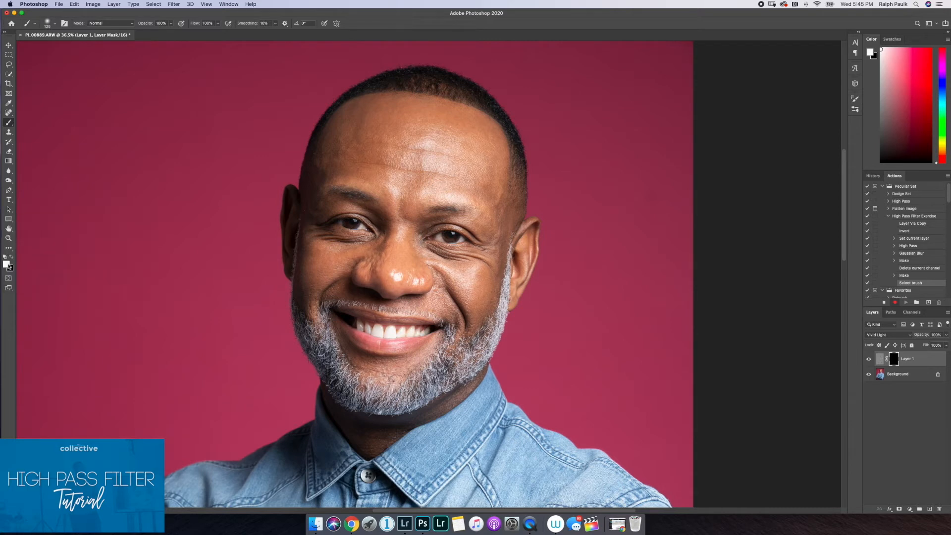
pyautogui.click(55, 24)
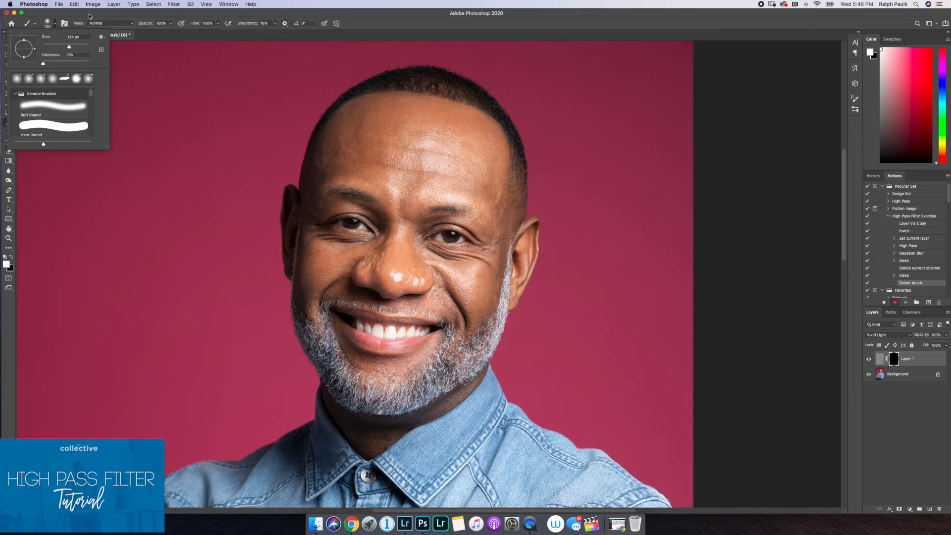
pyautogui.click(148, 41)
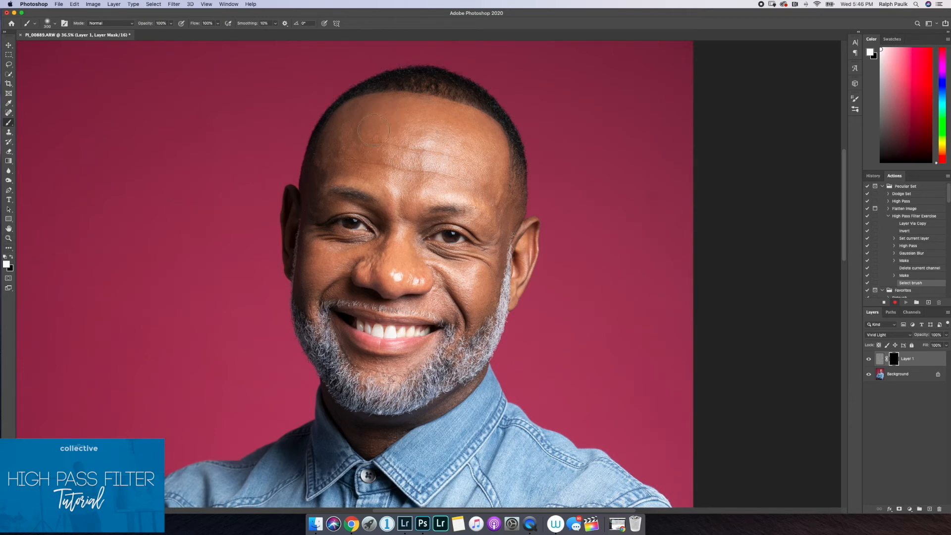
pyautogui.moveTo(359, 122)
pyautogui.mouseDown()
pyautogui.moveTo(423, 122)
pyautogui.moveTo(393, 115)
pyautogui.moveTo(465, 135)
pyautogui.moveTo(489, 154)
pyautogui.moveTo(487, 178)
pyautogui.moveTo(391, 152)
pyautogui.moveTo(345, 157)
pyautogui.moveTo(341, 146)
pyautogui.moveTo(332, 158)
pyautogui.moveTo(400, 179)
pyautogui.mouseUp()
pyautogui.press(']')
pyautogui.press(']')
pyautogui.press(']')
pyautogui.press(']')
pyautogui.press(']')
pyautogui.press(']')
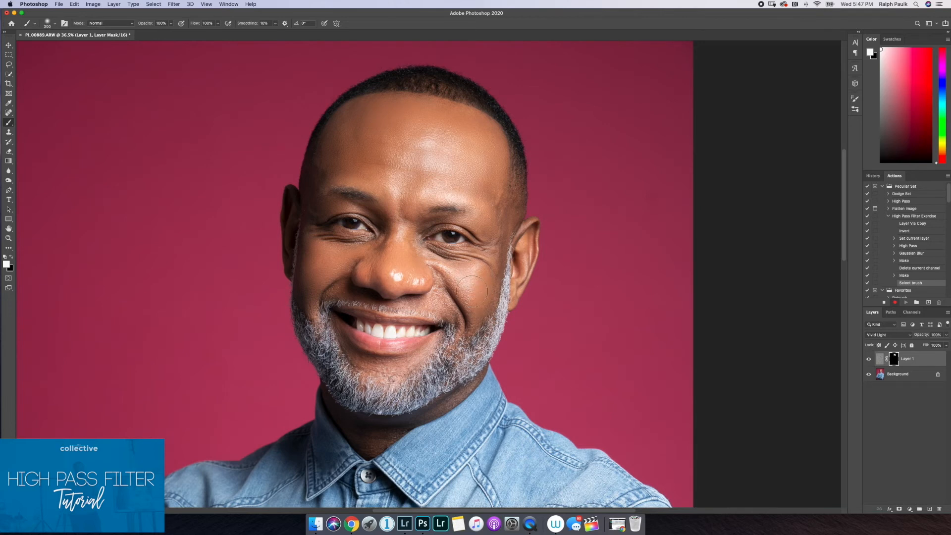
pyautogui.press('[')
pyautogui.press('[')
pyautogui.press('[')
# Step: Reduce Layer 1's opacity to 61% to soften the skin smoothing
pyautogui.scroll(-6, 466, 246)
pyautogui.scroll(1, 471, 243)
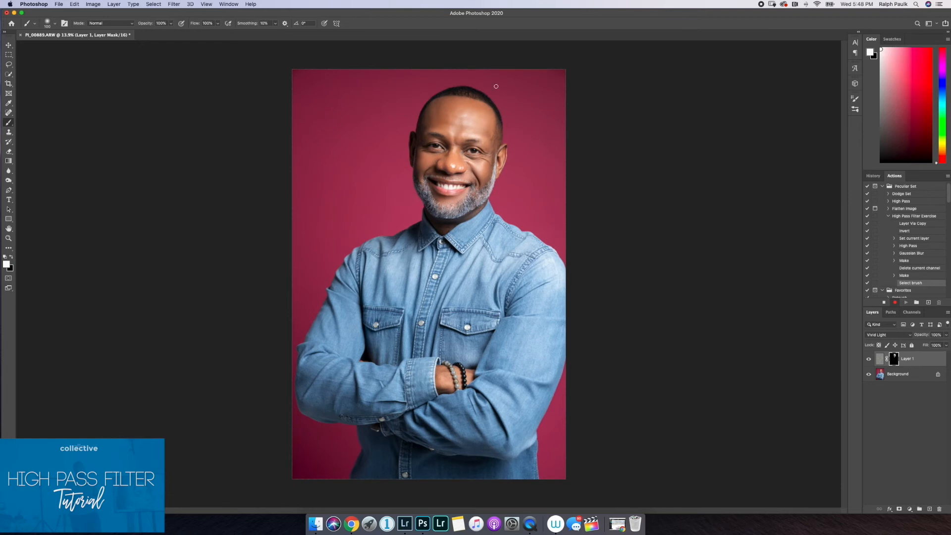
pyautogui.click(946, 336)
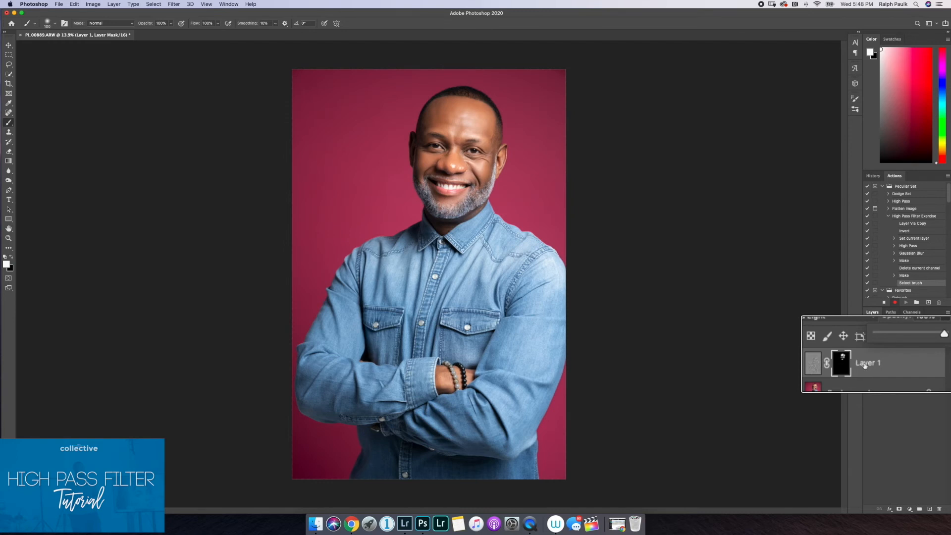
pyautogui.moveTo(944, 336); pyautogui.dragTo(923, 342)
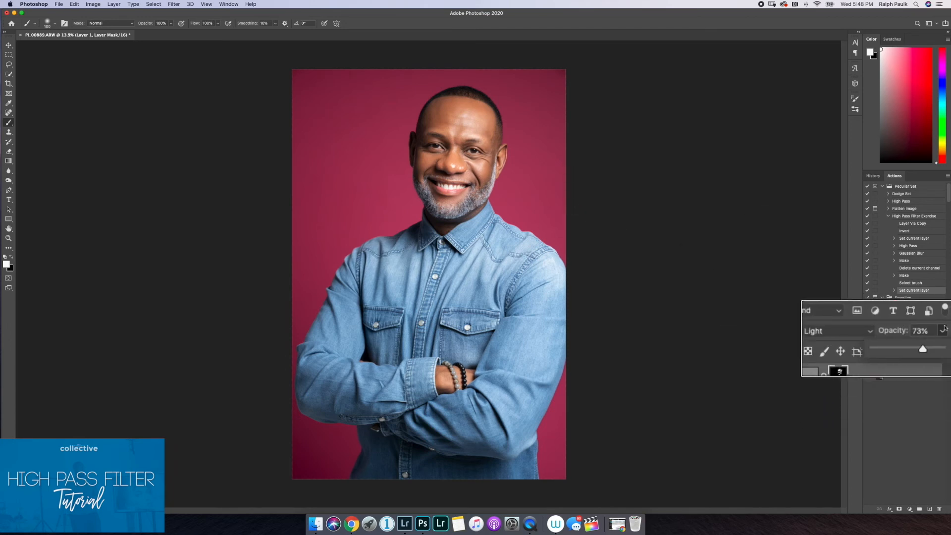
pyautogui.moveTo(923, 349); pyautogui.dragTo(917, 350)
pyautogui.moveTo(916, 350); pyautogui.dragTo(915, 351)
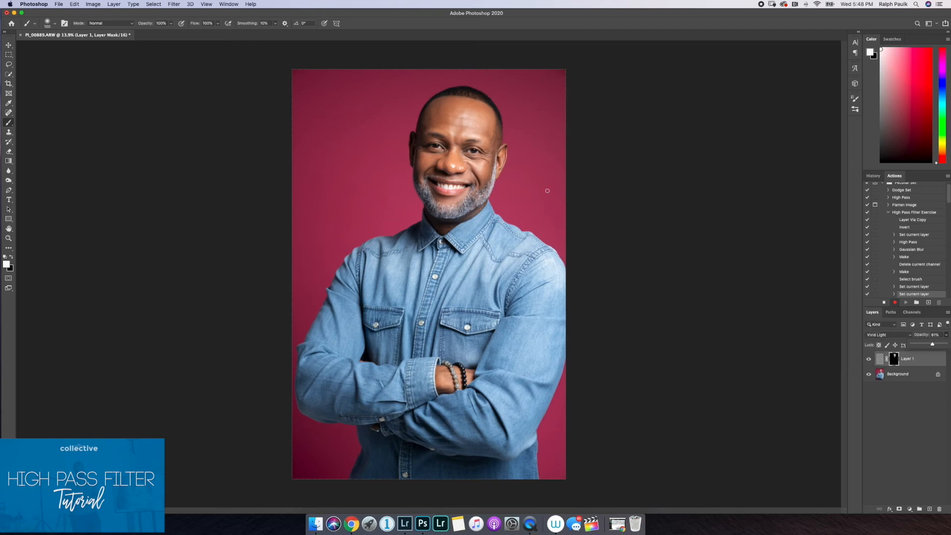
pyautogui.scroll(5, 462, 133)
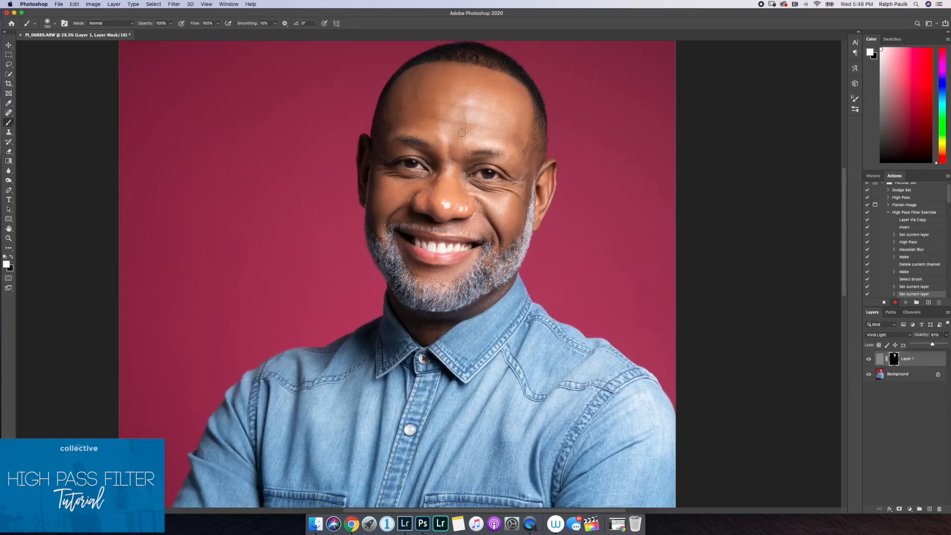
pyautogui.scroll(1, 462, 133)
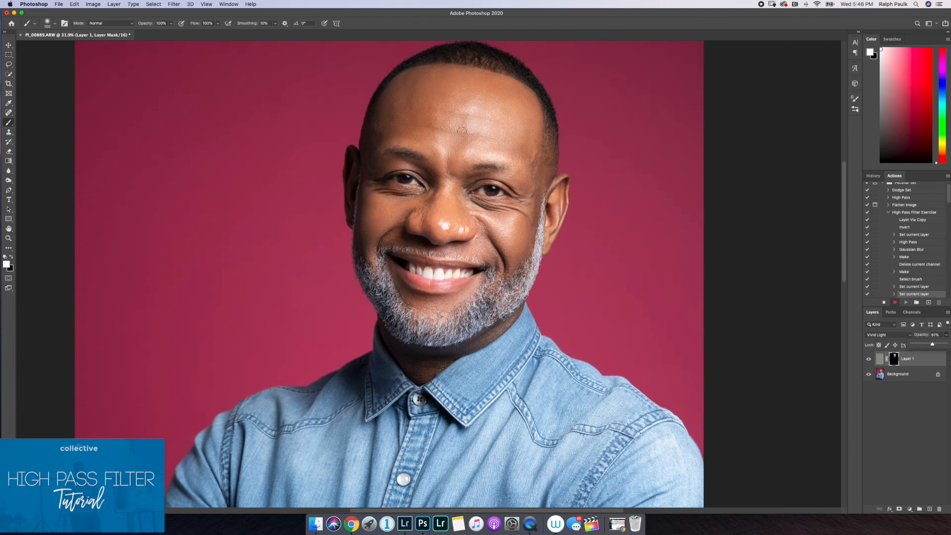
pyautogui.scroll(3, 461, 132)
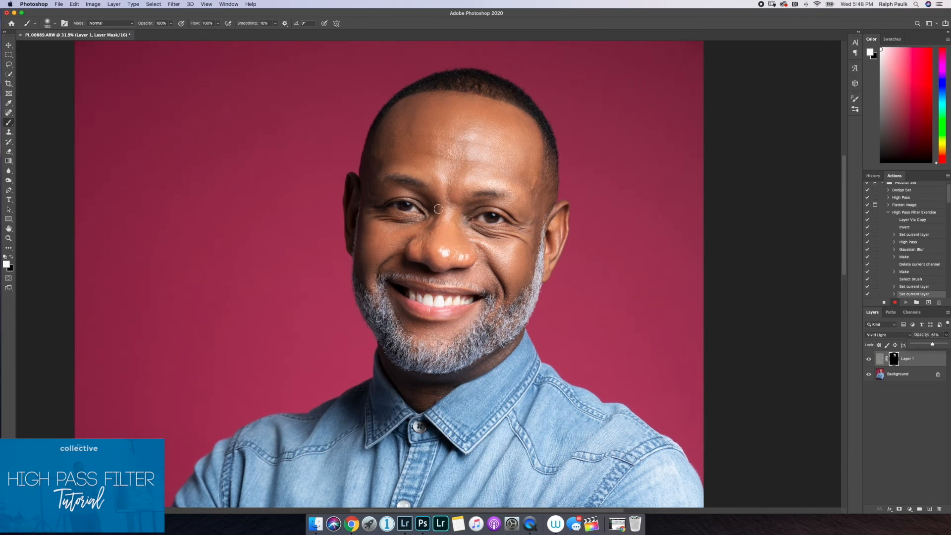
pyautogui.press(']')
pyautogui.press(']')
pyautogui.press(']')
pyautogui.press(']')
pyautogui.scroll(-3, 412, 136)
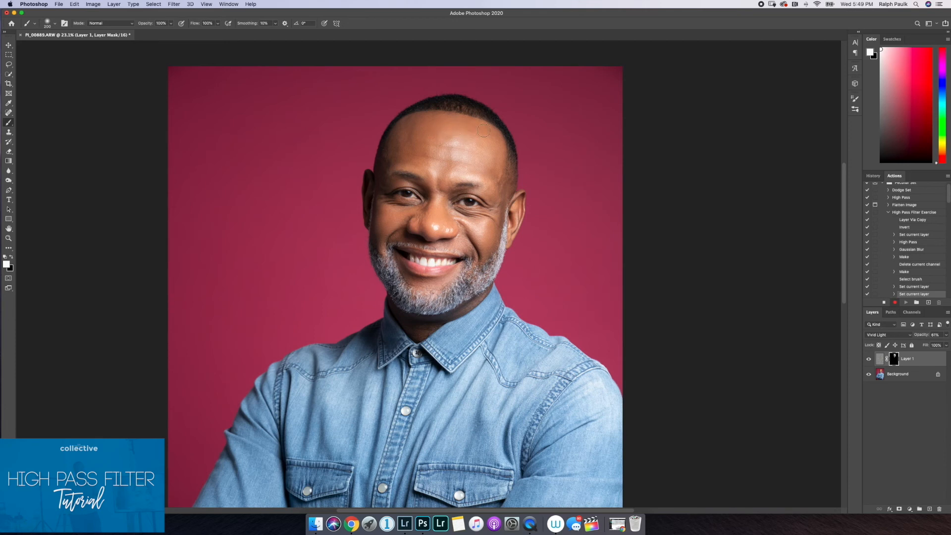
# Step: Stop recording the High Pass Filter Exercise action and collapse its recorded commands
pyautogui.click(884, 304)
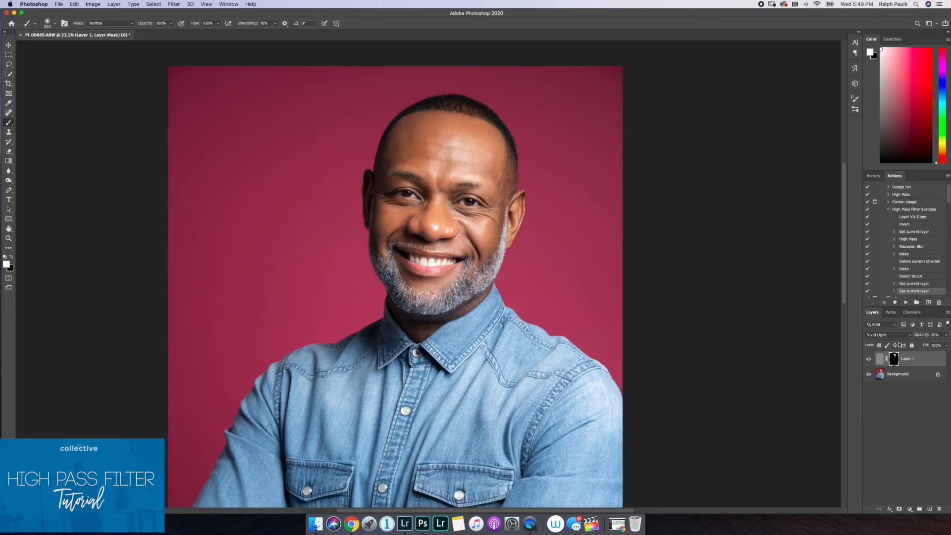
pyautogui.scroll(1, 916, 261)
pyautogui.click(890, 212)
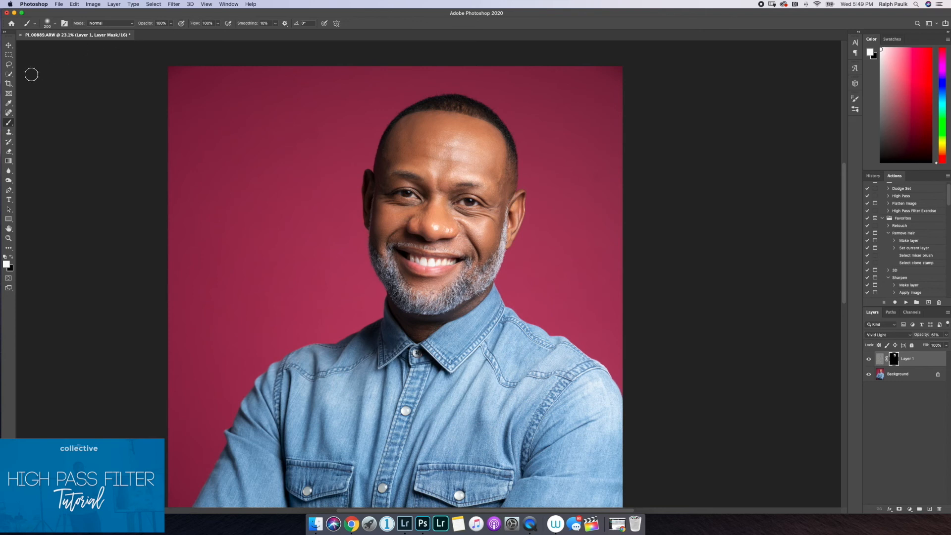
# Step: Run the Flatten Image action to merge Layer 1 into the Background
pyautogui.scroll(1, 922, 243)
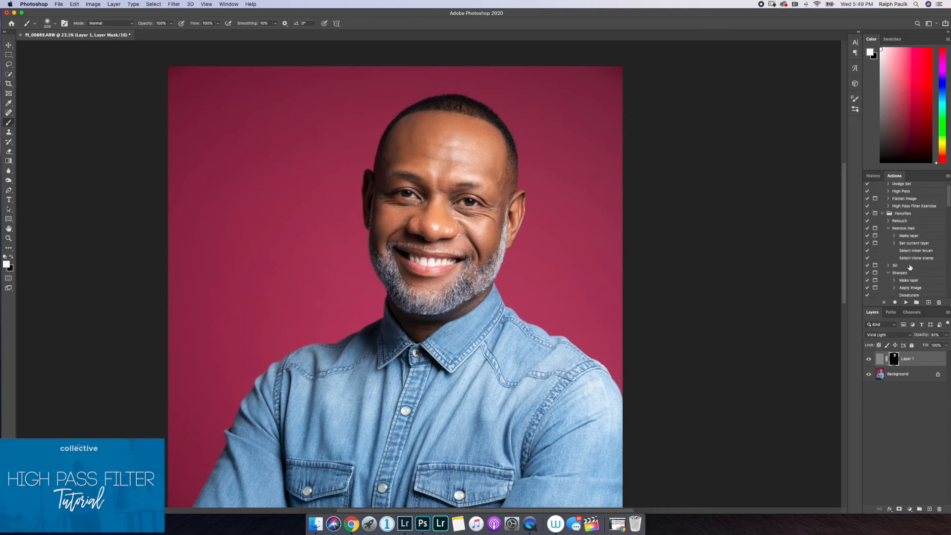
pyautogui.click(901, 211)
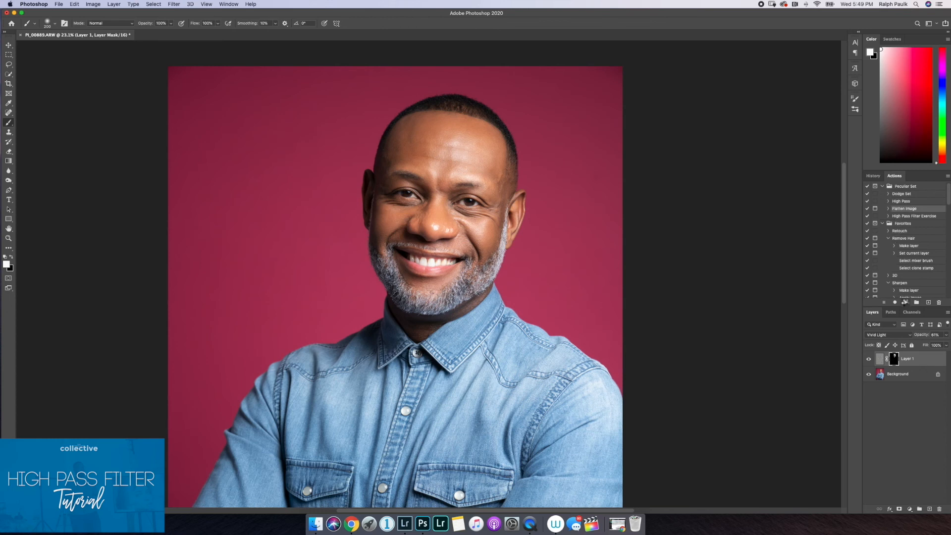
pyautogui.click(906, 303)
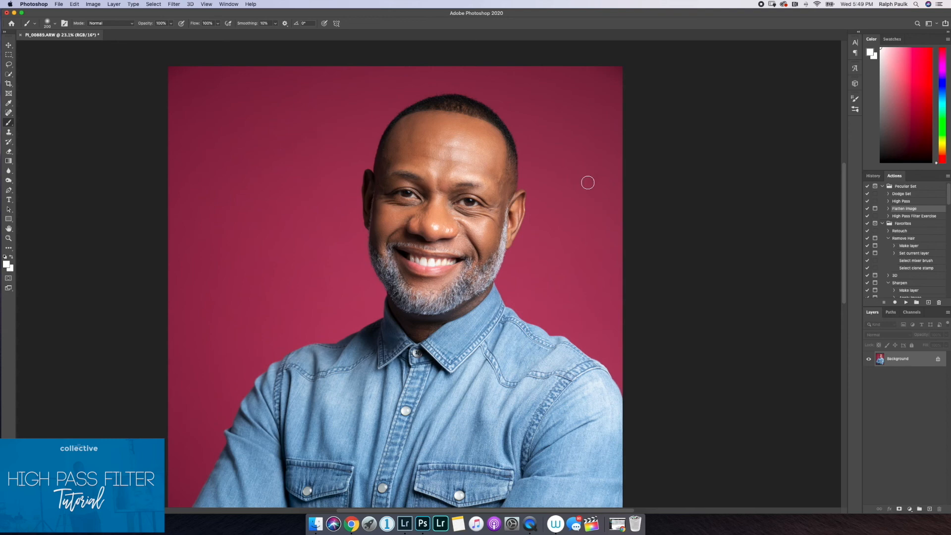
# Step: Switch to Lightroom Classic and send the portrait of the man pointing at the camera to Photoshop for editing
pyautogui.scroll(-3, 720, 314)
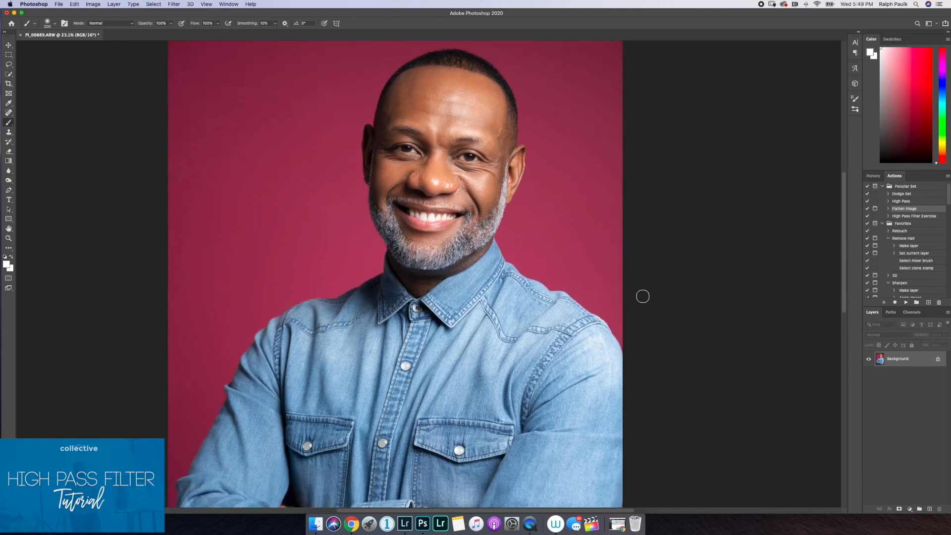
pyautogui.click(406, 525)
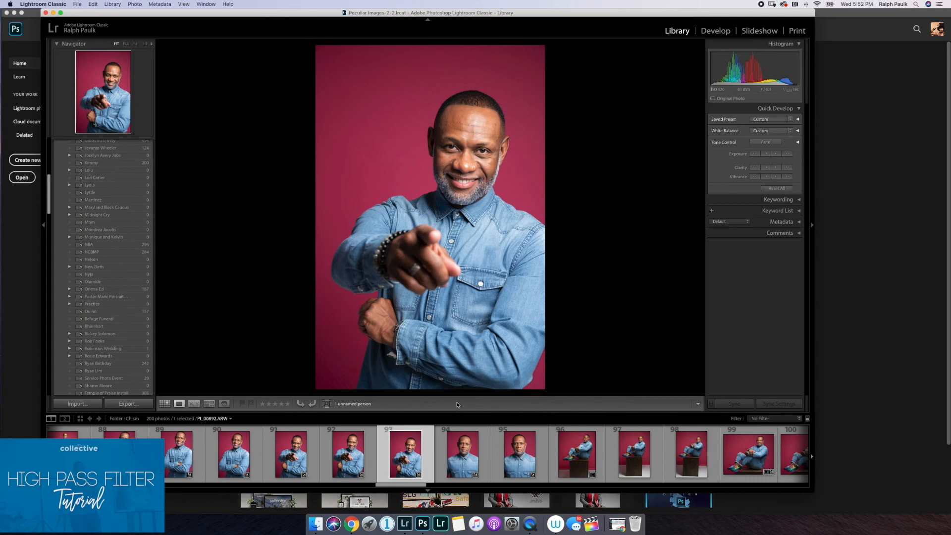
pyautogui.press('super+e')
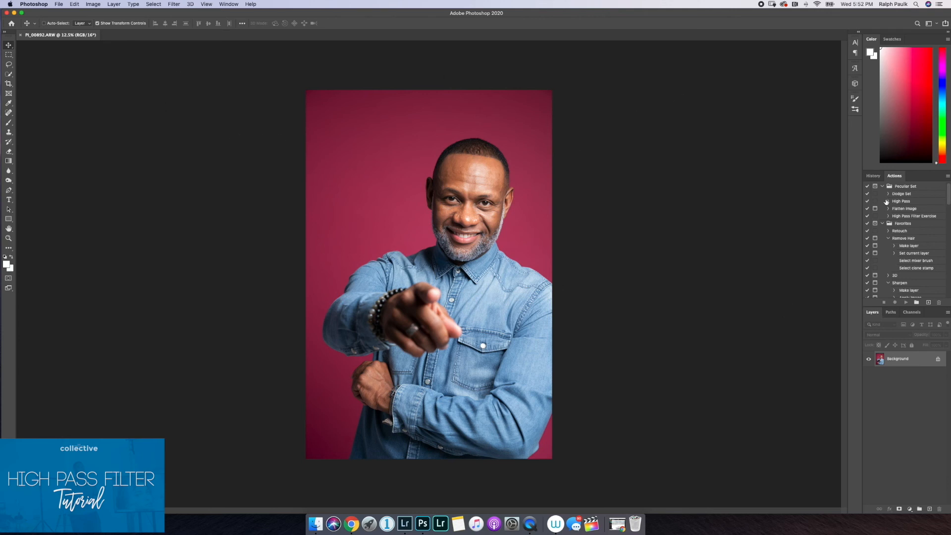
# Step: Play the High Pass Filter Exercise action on the pointing portrait
pyautogui.click(911, 218)
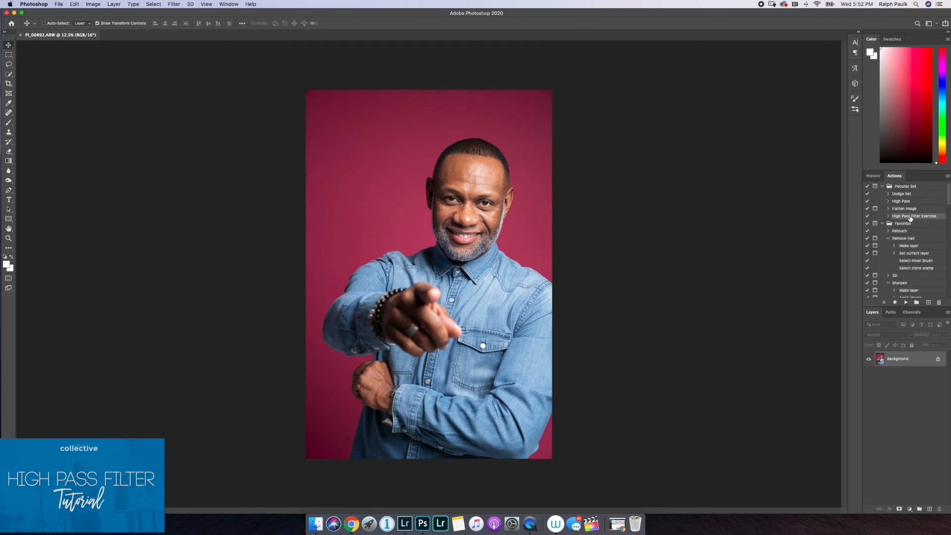
pyautogui.click(907, 303)
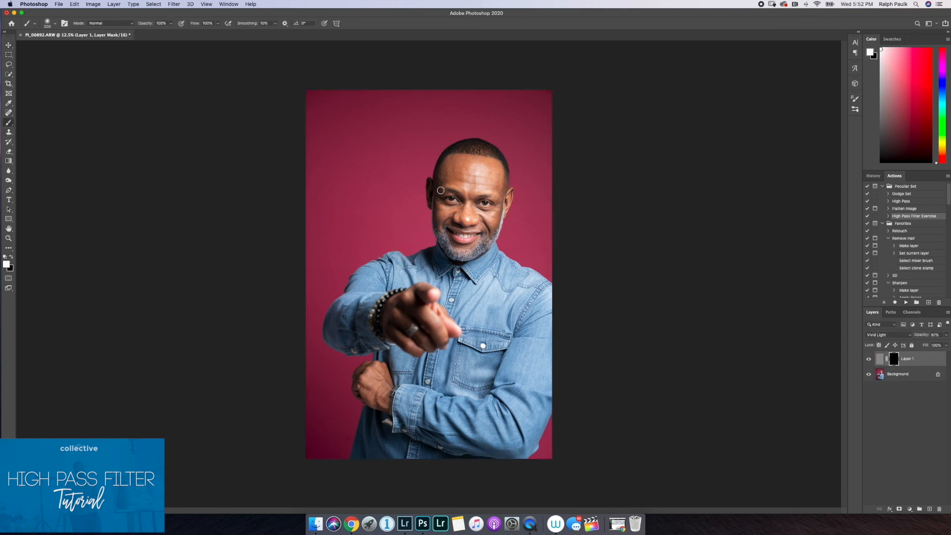
# Step: Resize the brush and paint white on Layer 1's mask over the forehead to reveal the smoothing
pyautogui.scroll(5, 477, 181)
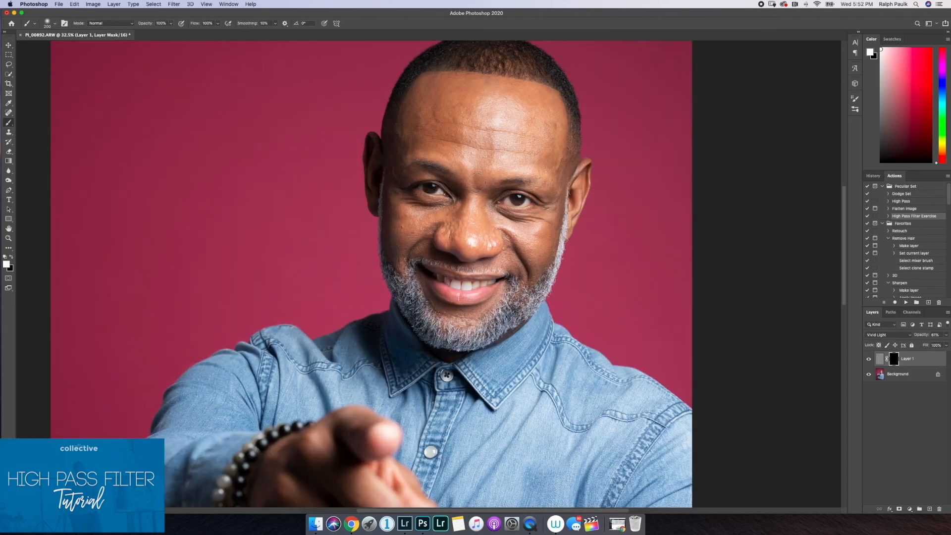
pyautogui.press(']')
pyautogui.press(']')
pyautogui.press(']')
pyautogui.press('[')
pyautogui.press('[')
pyautogui.moveTo(513, 140)
pyautogui.mouseDown()
pyautogui.moveTo(445, 140)
pyautogui.moveTo(426, 124)
pyautogui.moveTo(449, 100)
pyautogui.moveTo(510, 109)
pyautogui.mouseUp()
# Step: Delete Layer 1, leaving only the Background of the pointing portrait
pyautogui.click(929, 363)
pyautogui.press('Delete')
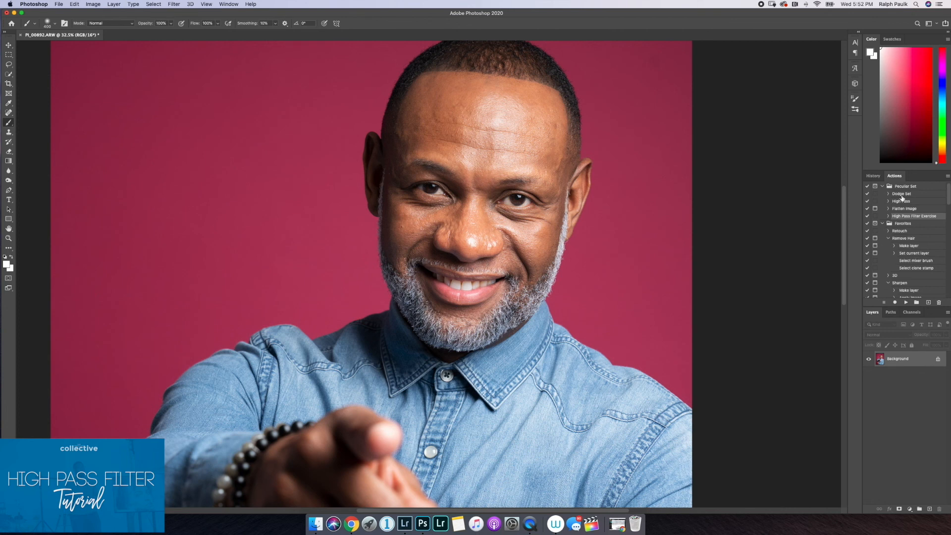
# Step: Display the actions in Button Mode and start the High Pass action
pyautogui.click(947, 177)
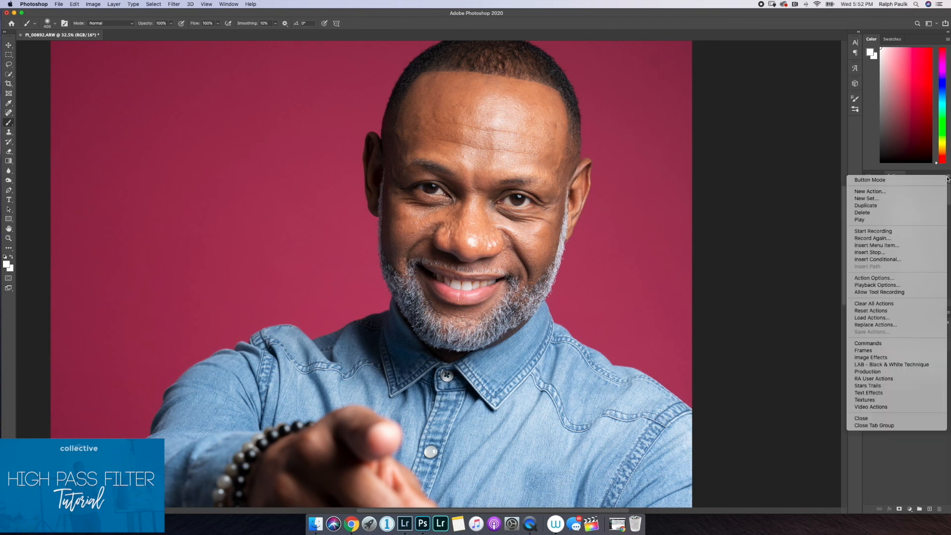
pyautogui.click(898, 182)
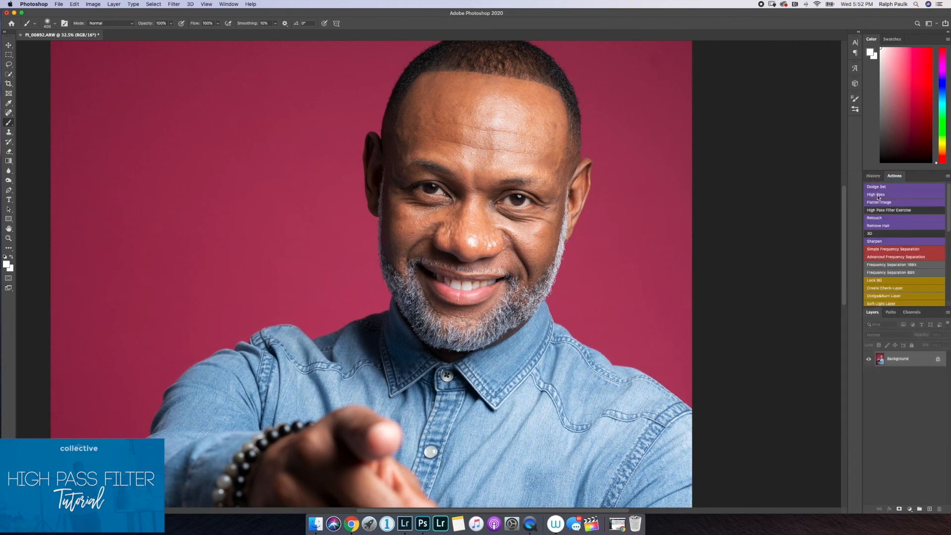
pyautogui.click(878, 196)
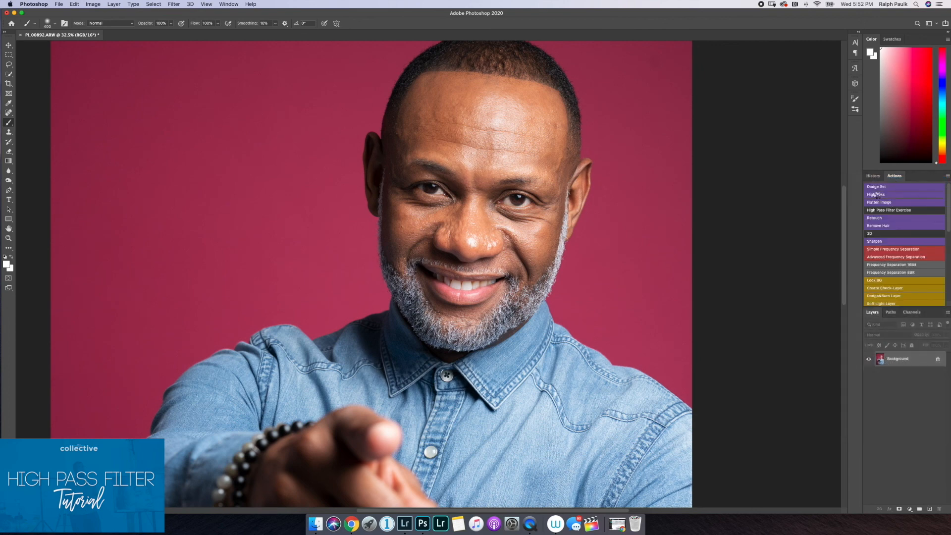